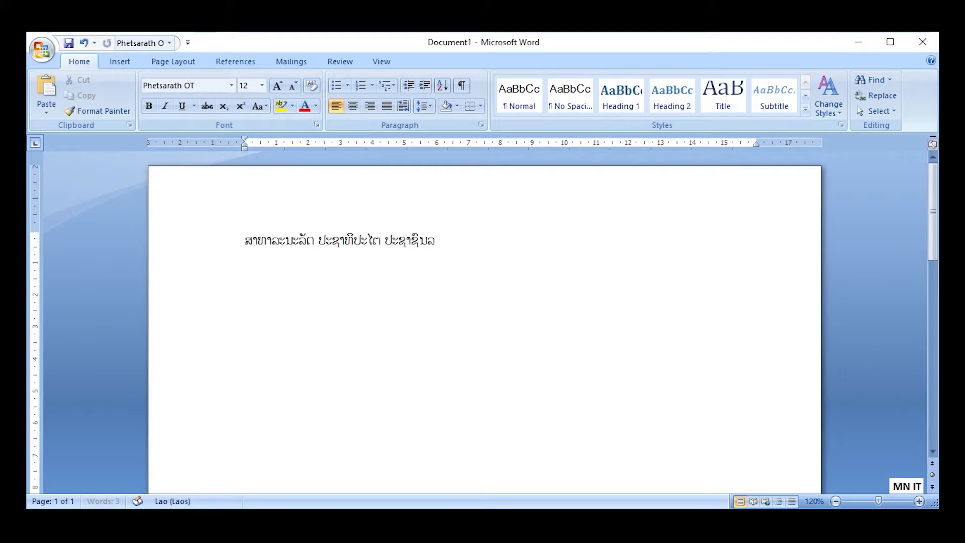
Complete the heading line ending in "ປະຊາຊົນລາວ" and add the second line "ສັນຕິພາບ ເອກະລາດ ປະຊາທິປະໄຕ ເອກະພາບ ວັດທະນະຖາວອນ".
text(ສັນຕິພາບ ເອກະລາດ)
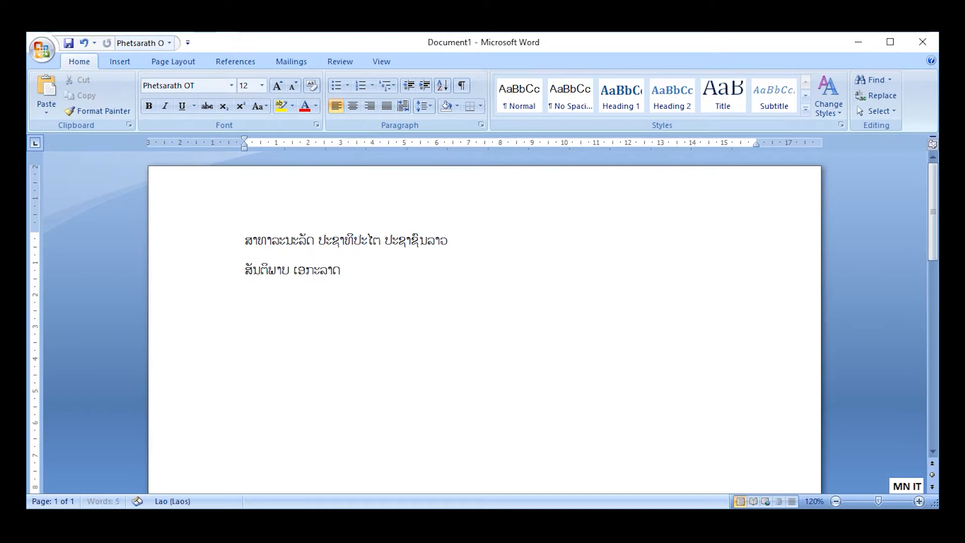
text(ປະຊາທິປະໄຕ ເອກະ)
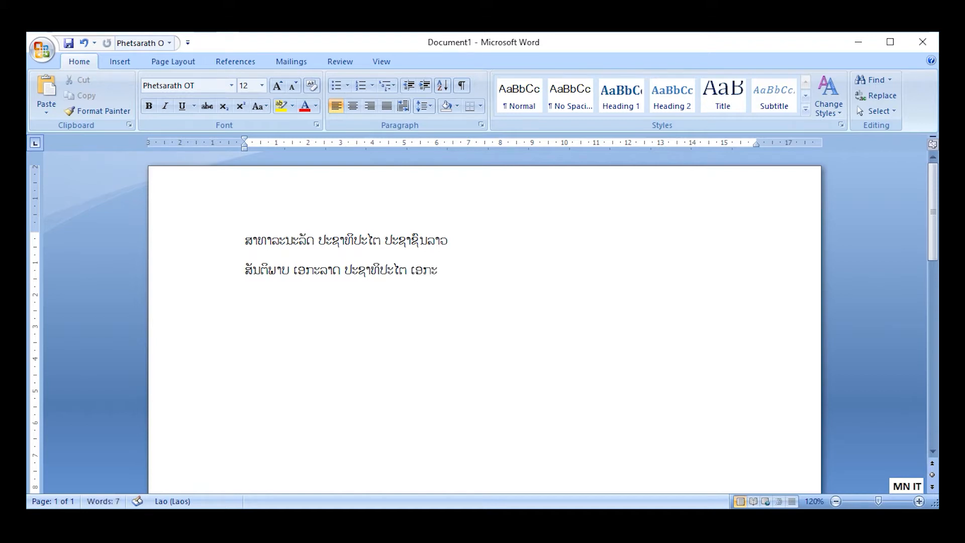
text(າບ ວັດທະນະຖາວອນ)
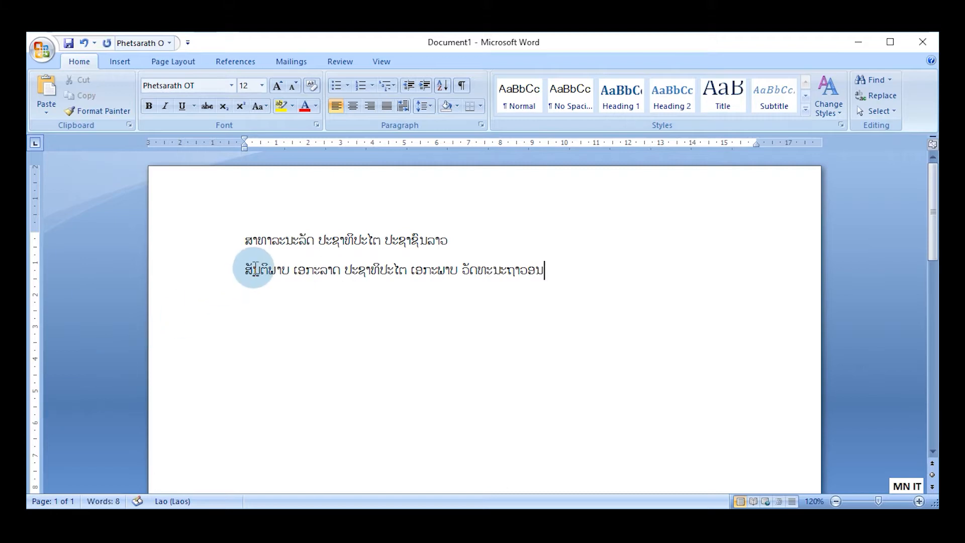
Center both heading lines and make them bold.
drag(246, 240, 549, 263)
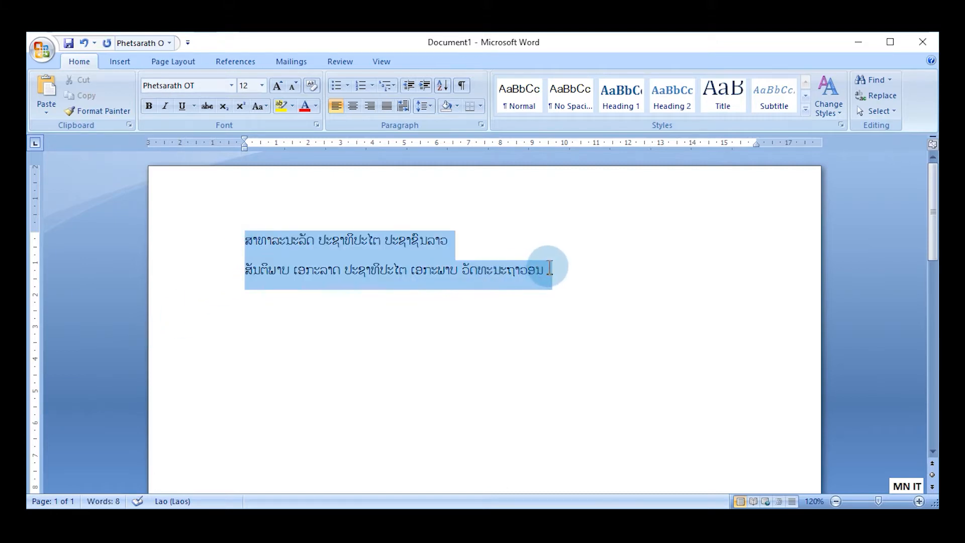
click(352, 105)
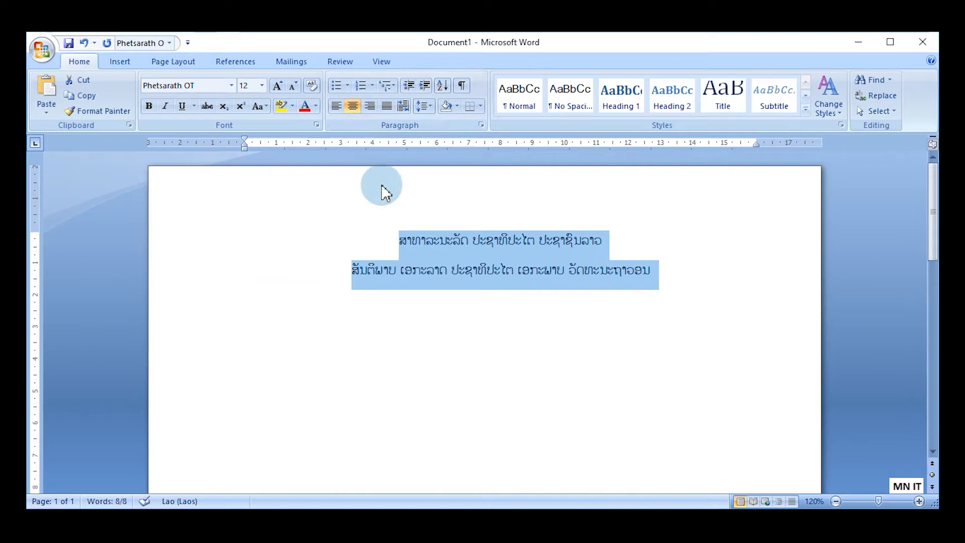
click(149, 106)
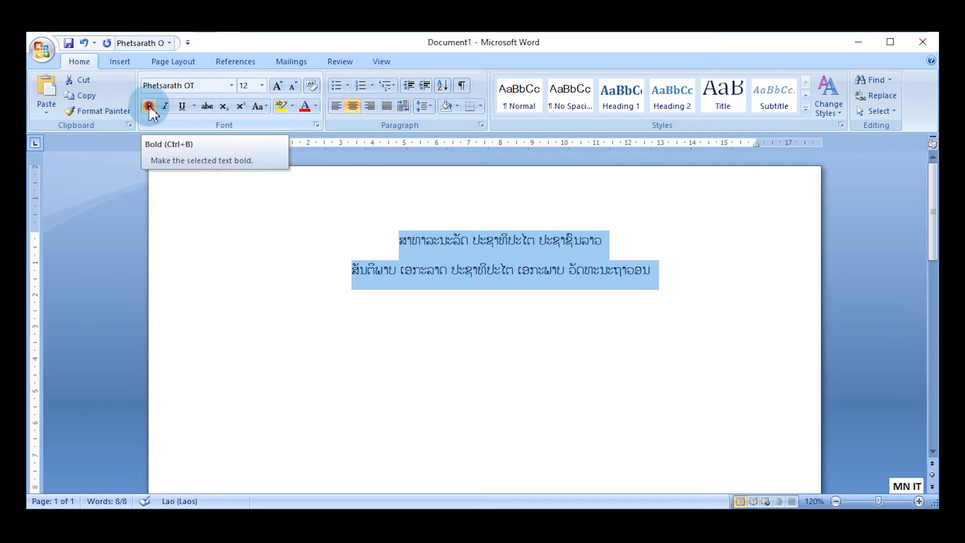
click(494, 254)
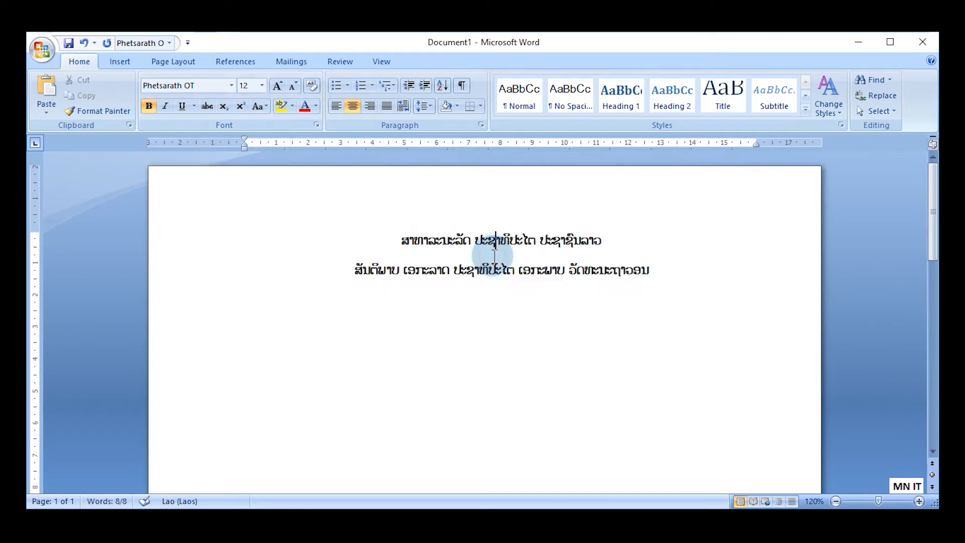
Start a new paragraph below the second heading line with left alignment and bold turned off.
click(672, 271)
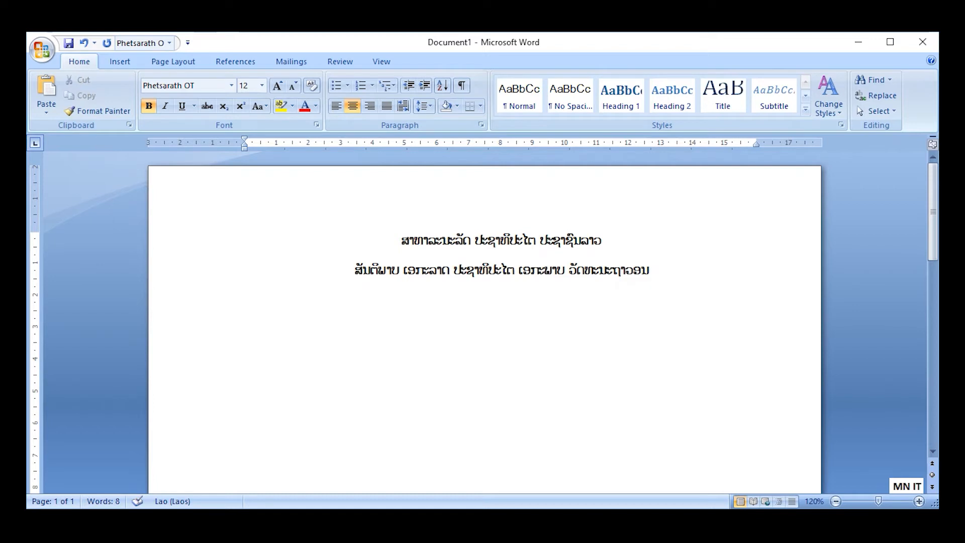
key(Return)
click(353, 107)
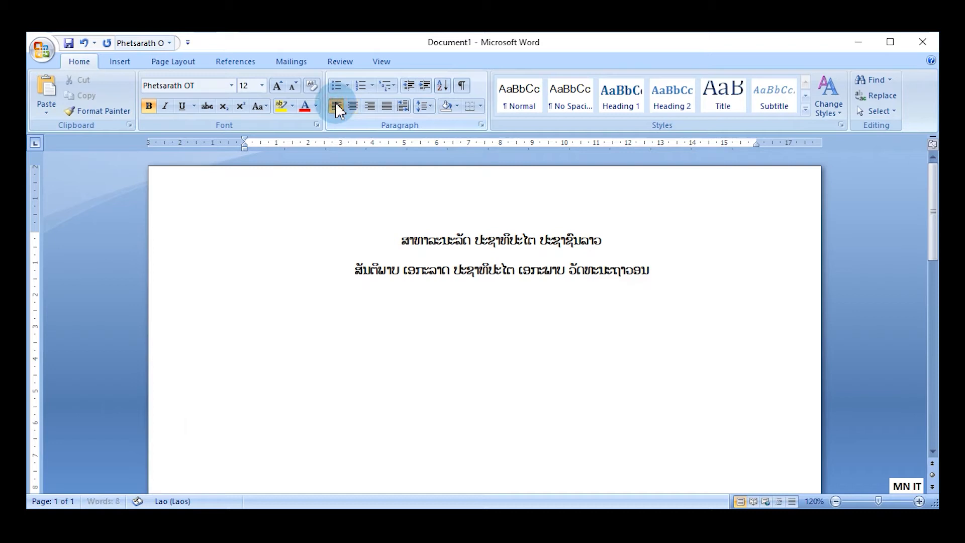
click(153, 108)
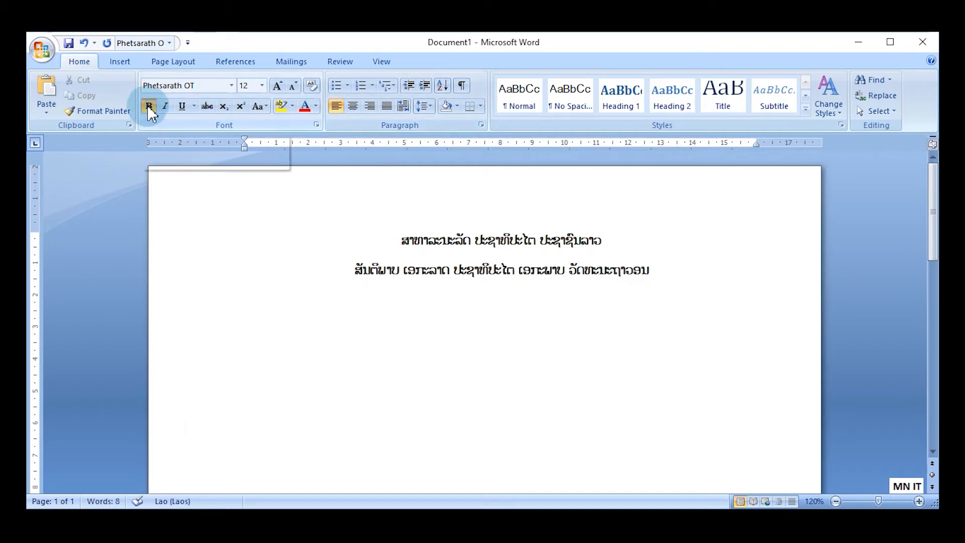
Paste the copied Lao body paragraph twice below the heading, leaving blank space between heading and body.
click(274, 362)
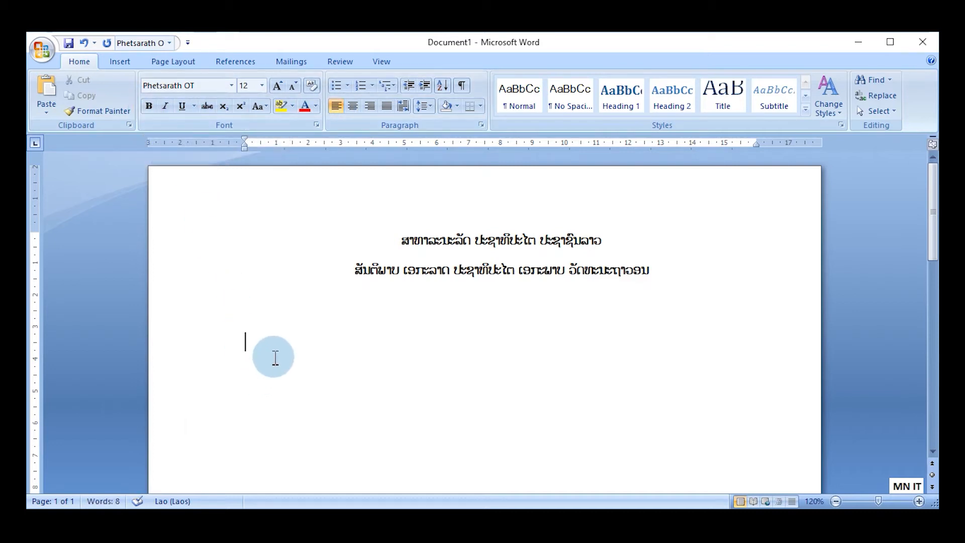
key(ctrl+v)
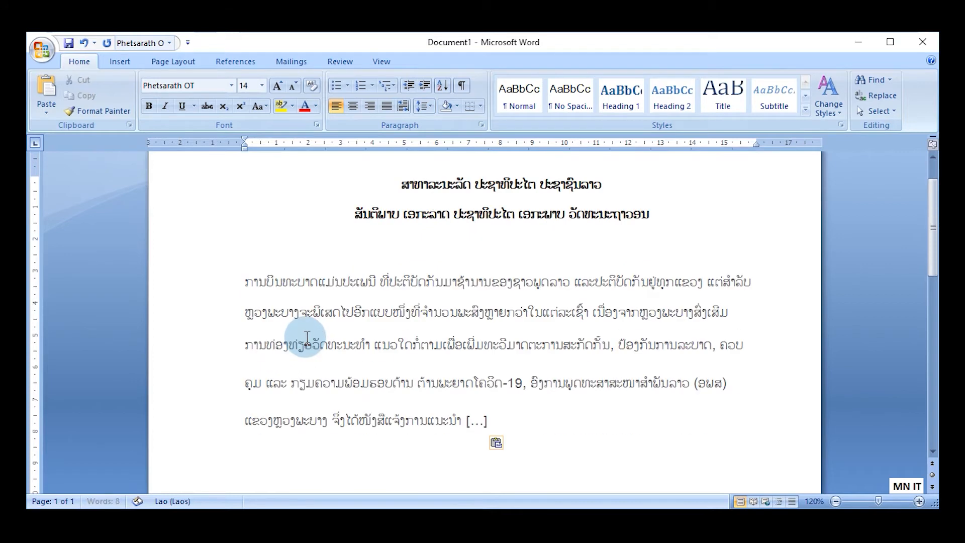
key(ctrl+v)
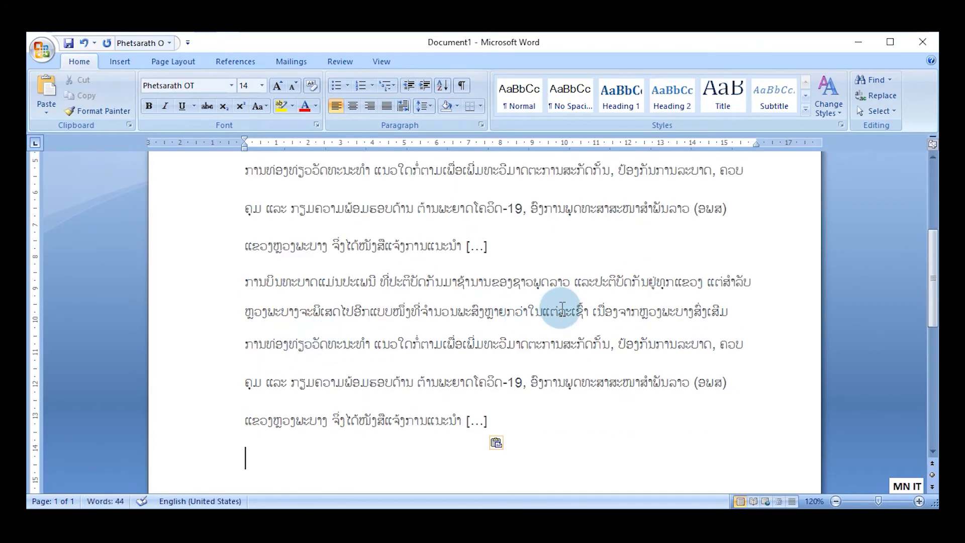
Set the line spacing of the two pasted body paragraphs to 1.0.
drag(928, 267, 927, 232)
click(524, 239)
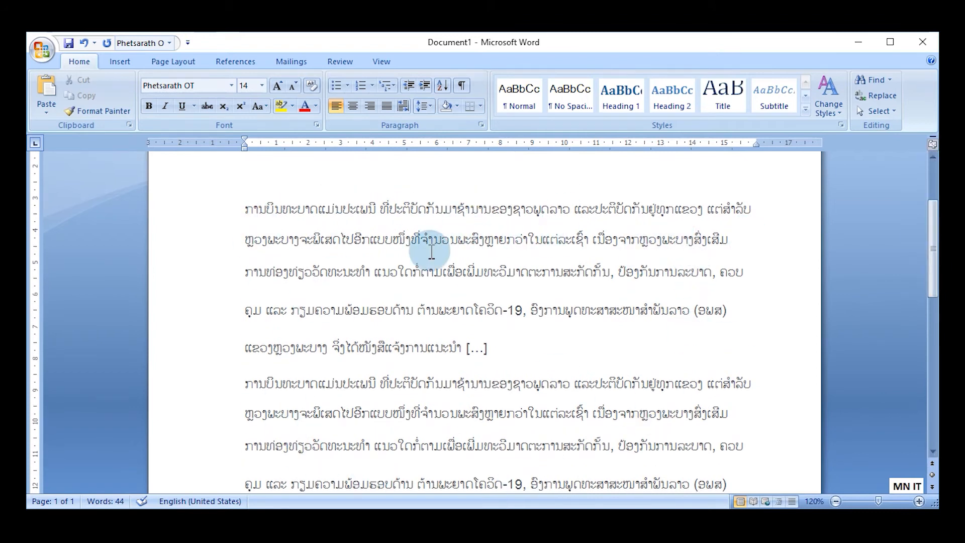
drag(242, 211, 722, 459)
drag(933, 283, 932, 255)
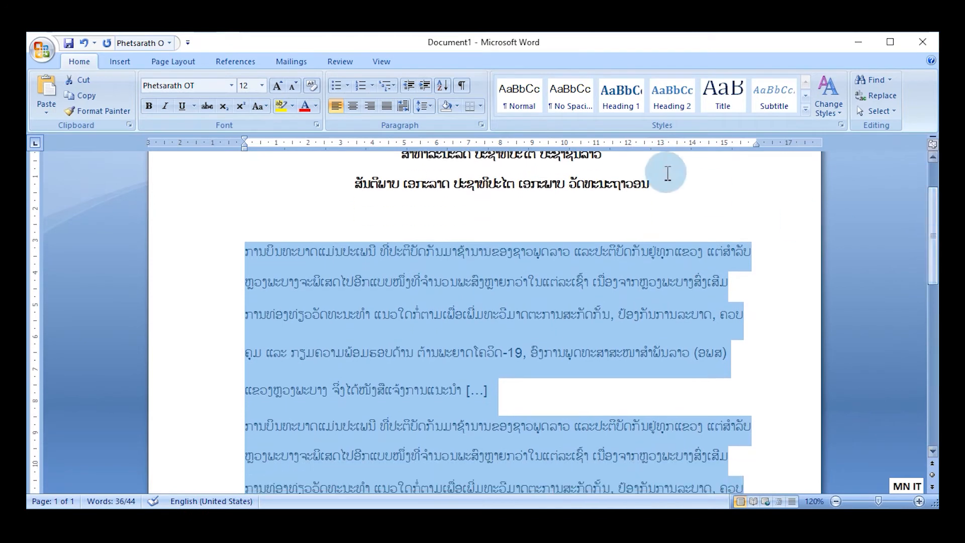
click(427, 106)
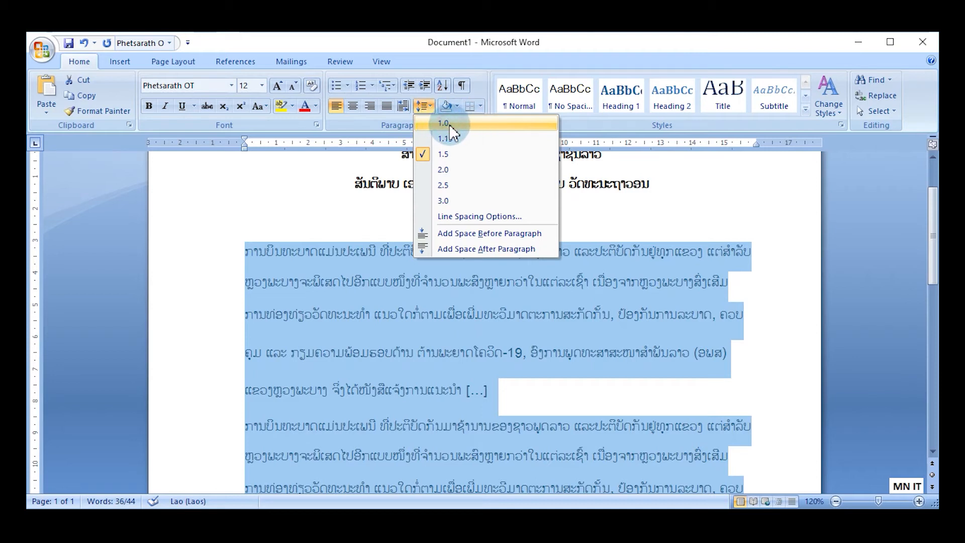
click(443, 124)
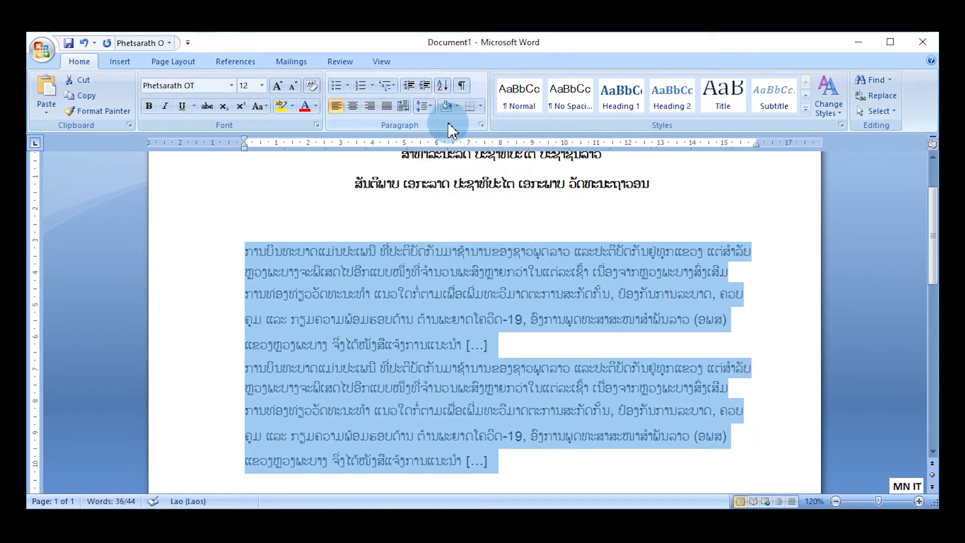
click(405, 251)
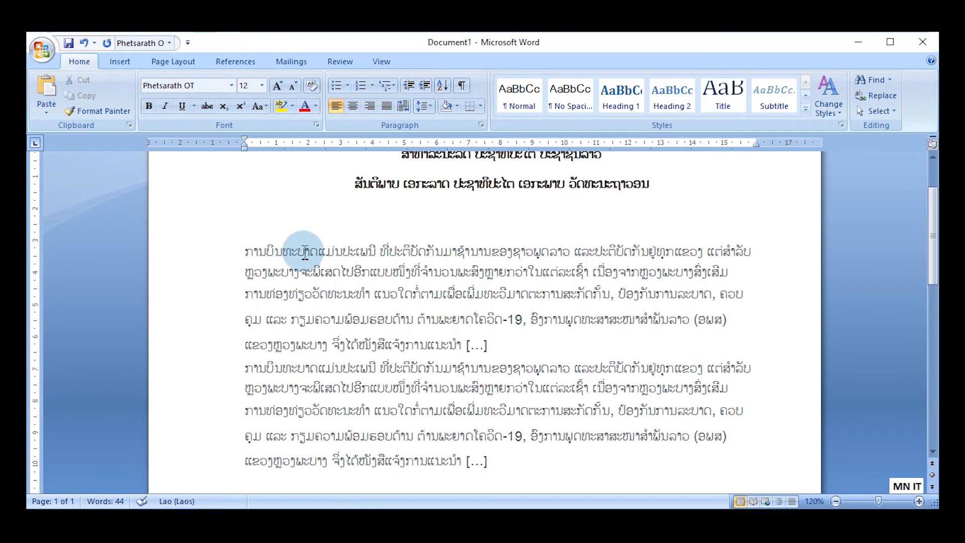
Apply distributed justification to the two body paragraphs.
drag(246, 251, 566, 459)
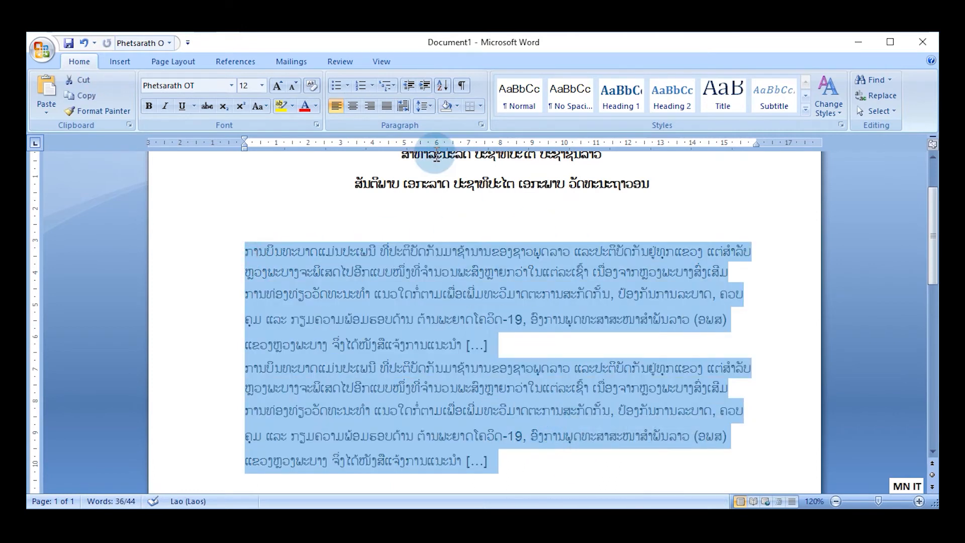
click(404, 105)
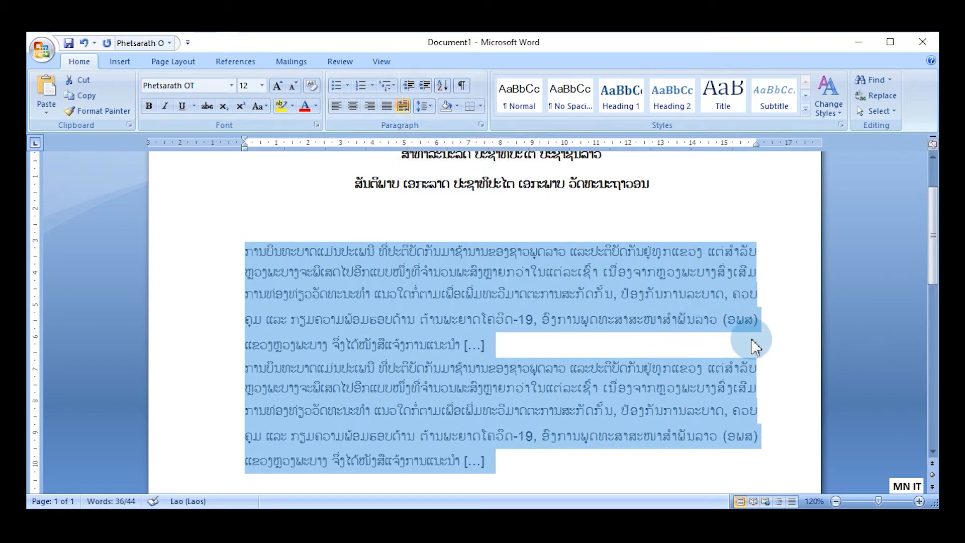
click(755, 347)
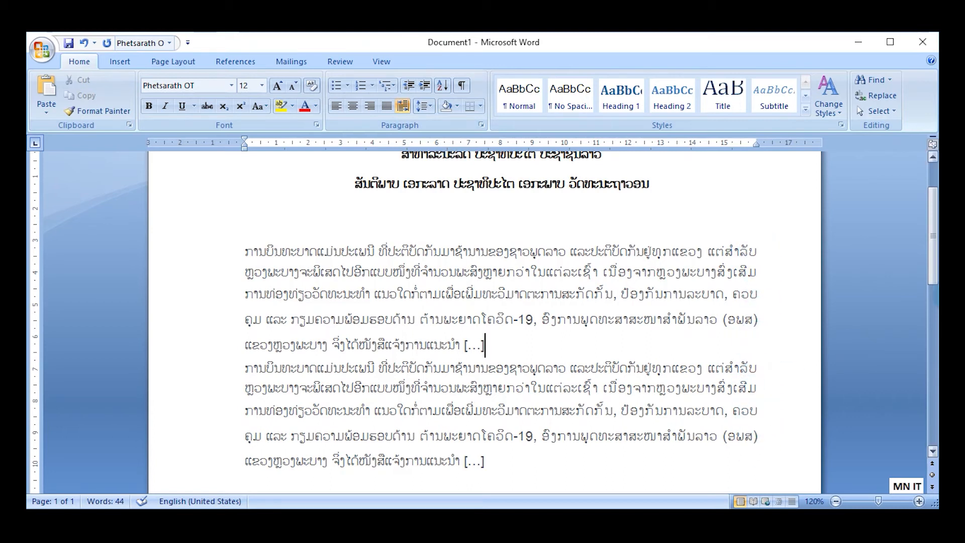
Add a new line after the last body paragraph and format it as a dash-bulleted list item.
drag(933, 239, 933, 292)
click(500, 277)
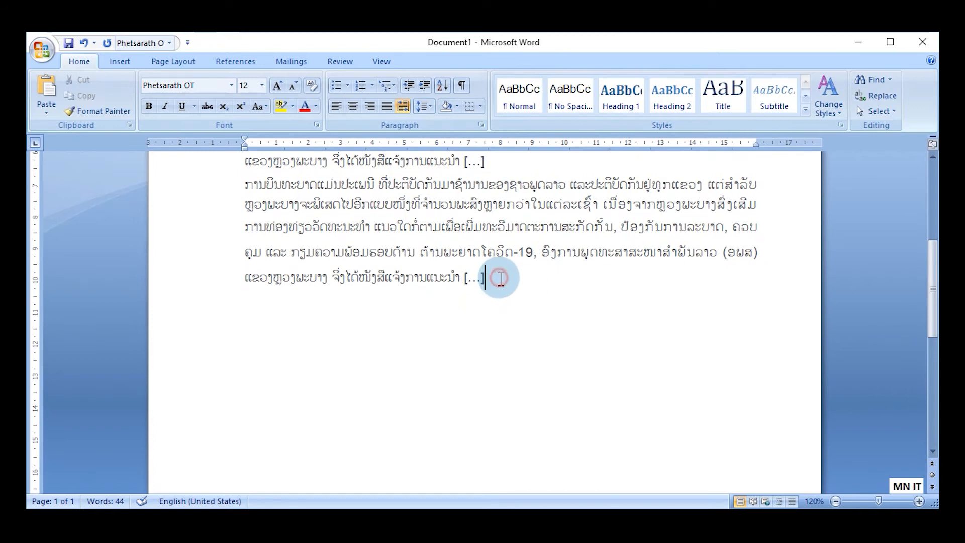
key(Return)
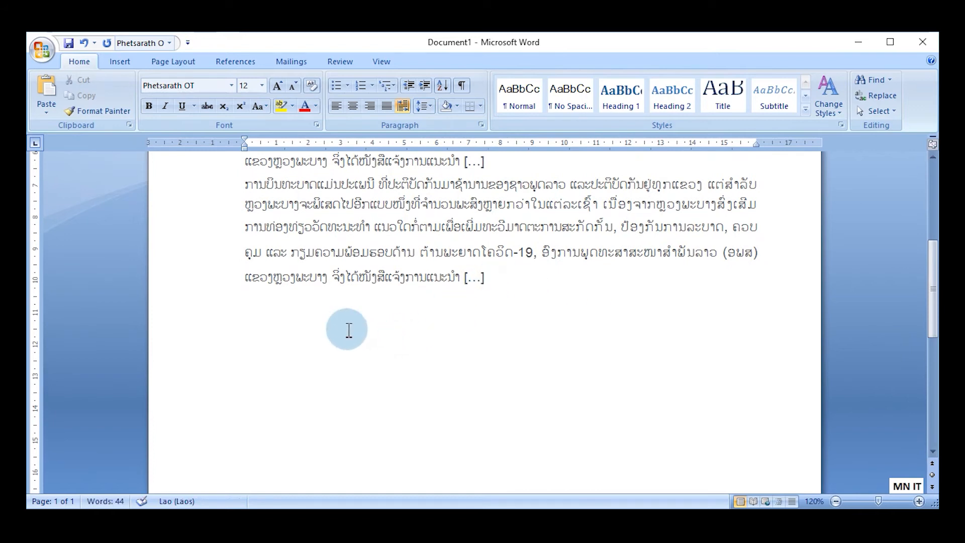
click(347, 86)
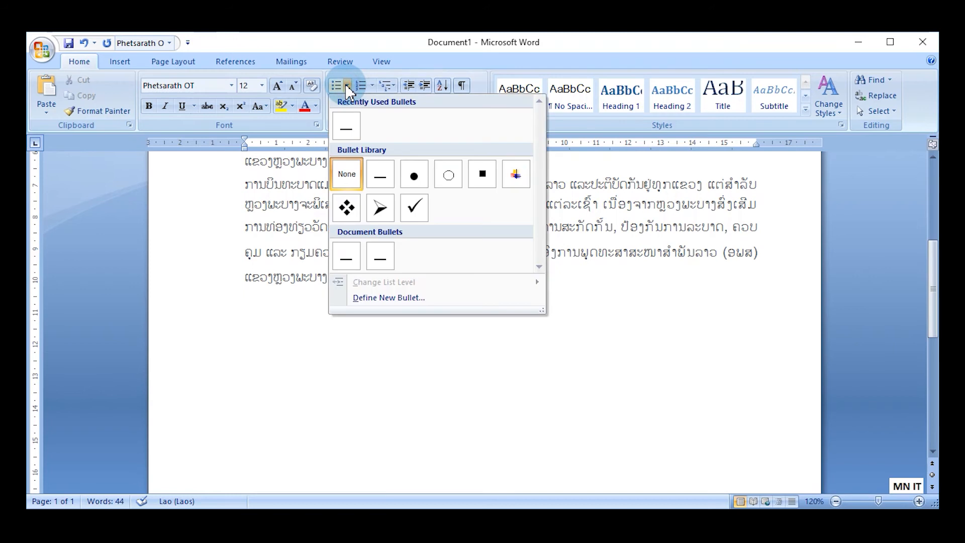
click(348, 132)
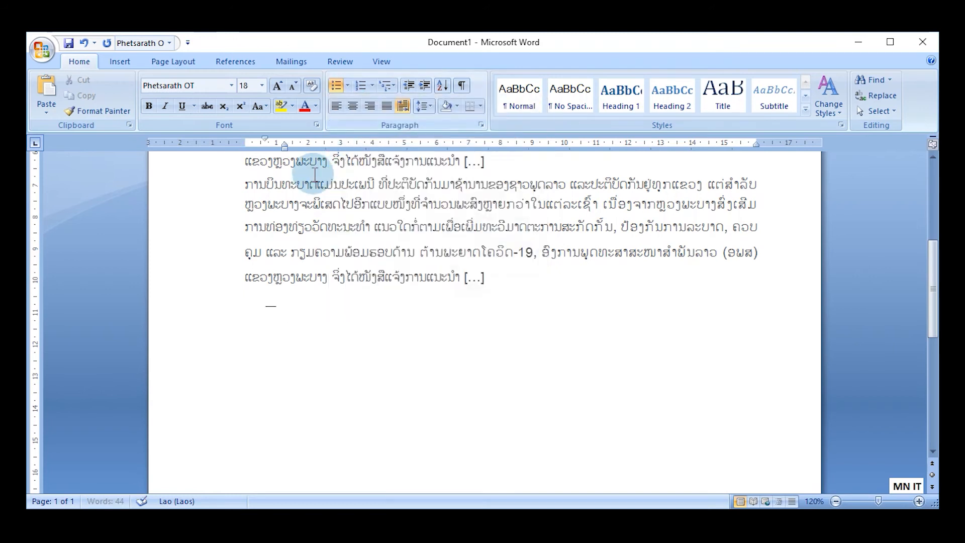
Align the dash bullet with the left margin and set the list item's font size to 12.
mouse_move(266, 143)
mouse_down()
mouse_move(248, 140)
mouse_move(282, 145)
mouse_move(267, 143)
mouse_up()
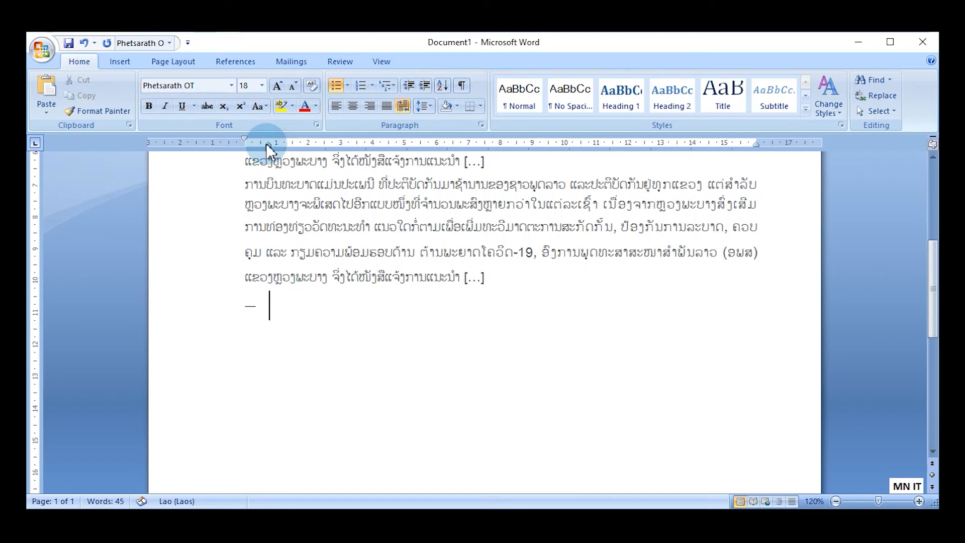
click(261, 82)
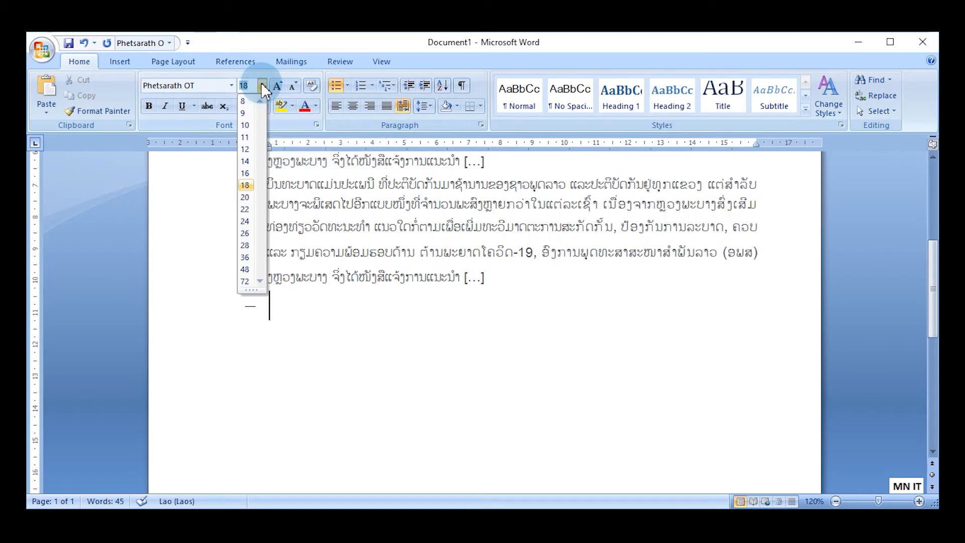
click(245, 149)
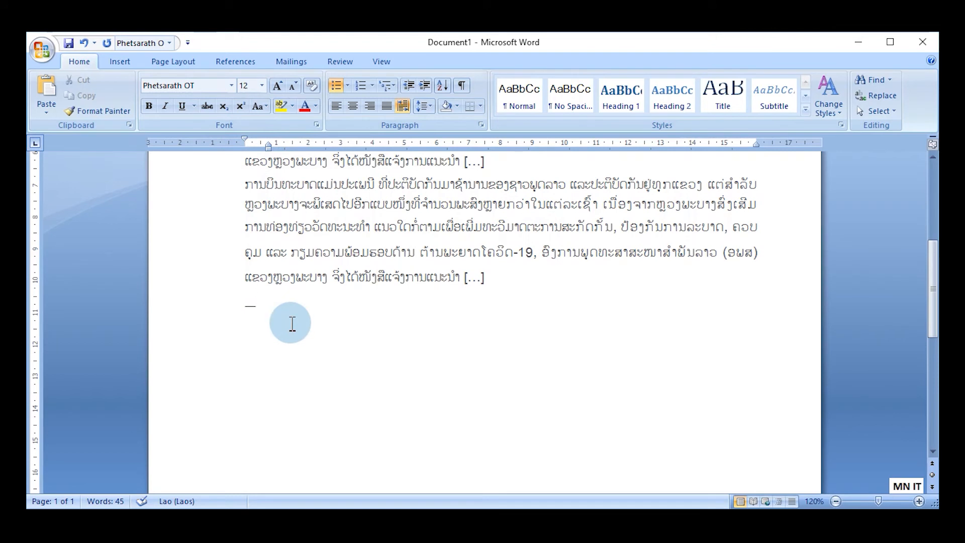
Fill three dash-bulleted items with placeholder Lao text and end the bulleted list on the following line.
text(ສດ່ນຳດນຳດນຳນດຳນດນຳດ)
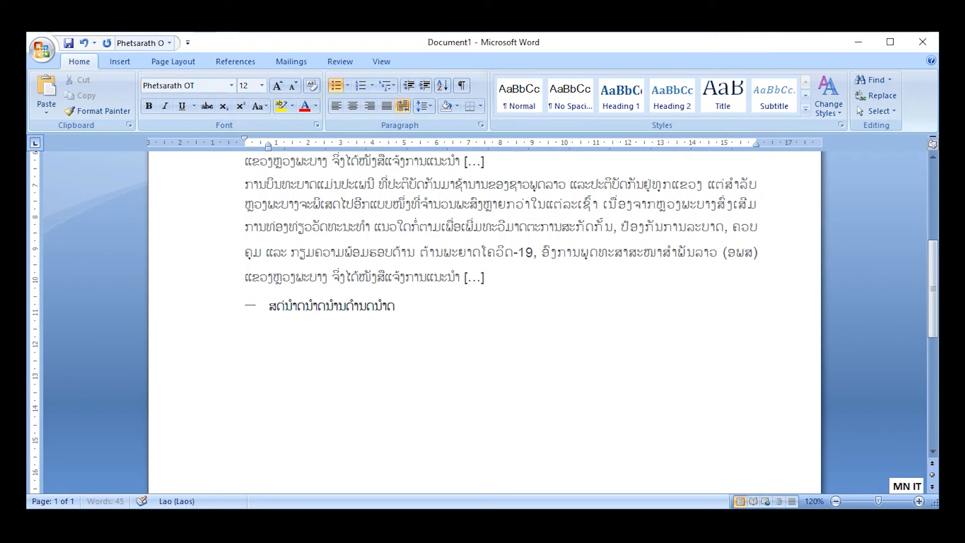
text(ນຳນດຳນດນຳ)
text(ນ່ດຳນດຳນດນ່ຳດນ່ຳນດ່ຳນດ່ຳນ)
text(ດນຳ)
key(Return)
text(ດນ່ຳດນຳດນຳນດ່ຳນດ່ຳນດນ່ຳດນຳ)
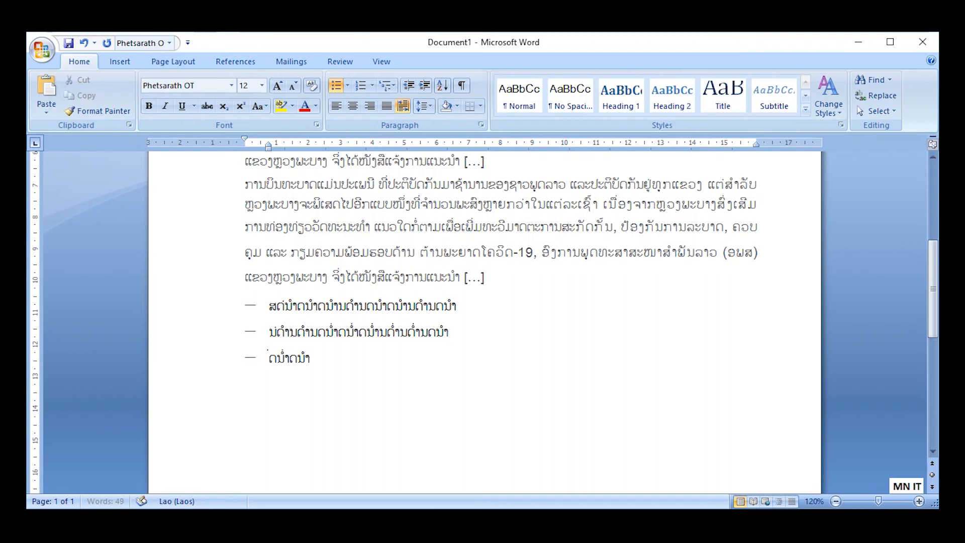
key(Return)
key(BackSpace)
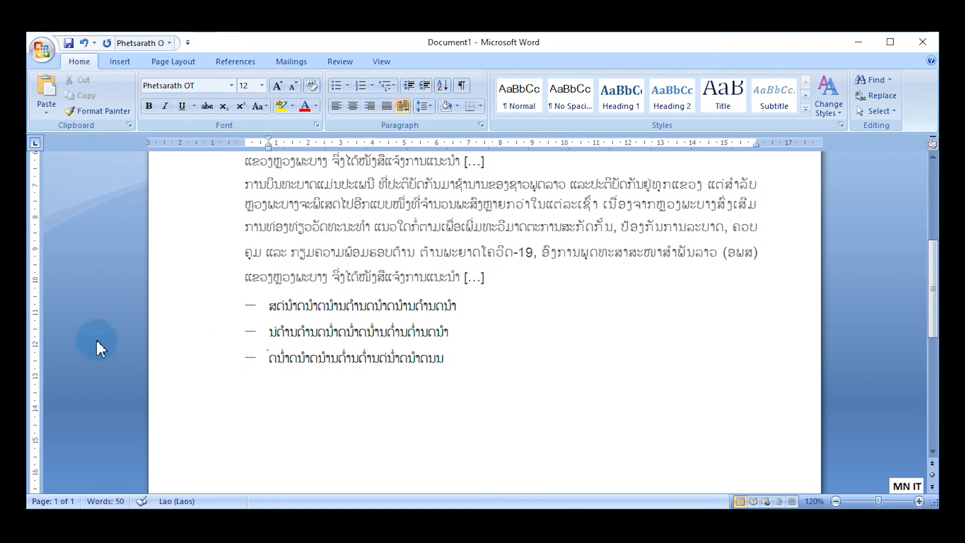
Start a numbered list in the 1. 2. 3. format below the dash-bulleted items and set its number's font size to 12.
click(370, 83)
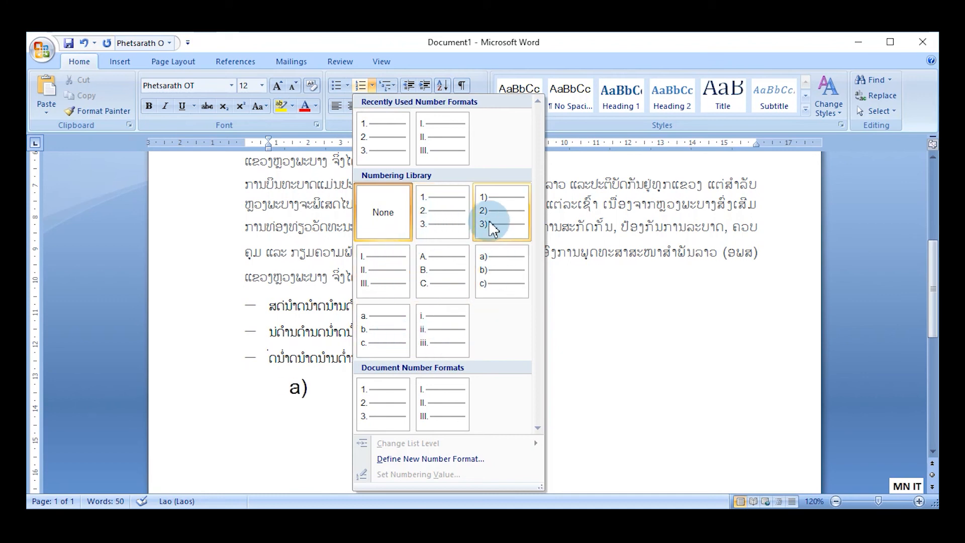
click(380, 144)
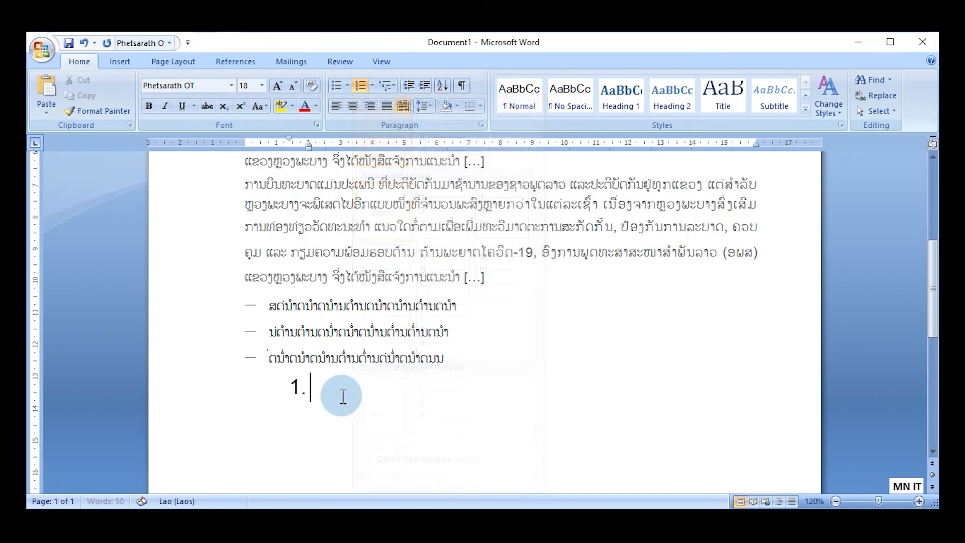
click(296, 387)
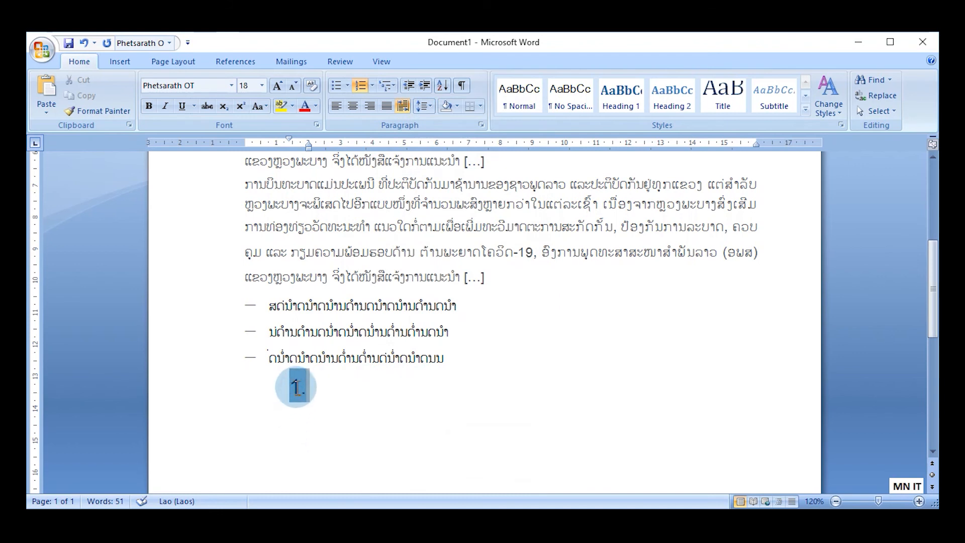
click(261, 86)
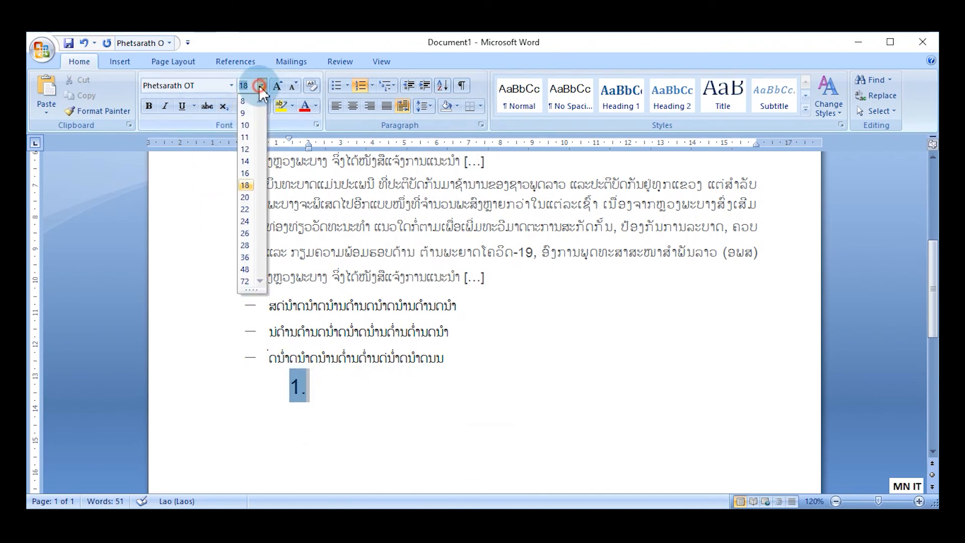
click(246, 149)
Set the numbered item's text size to 12 and align its number and text indents with the dash-bulleted items above.
click(312, 387)
click(312, 387)
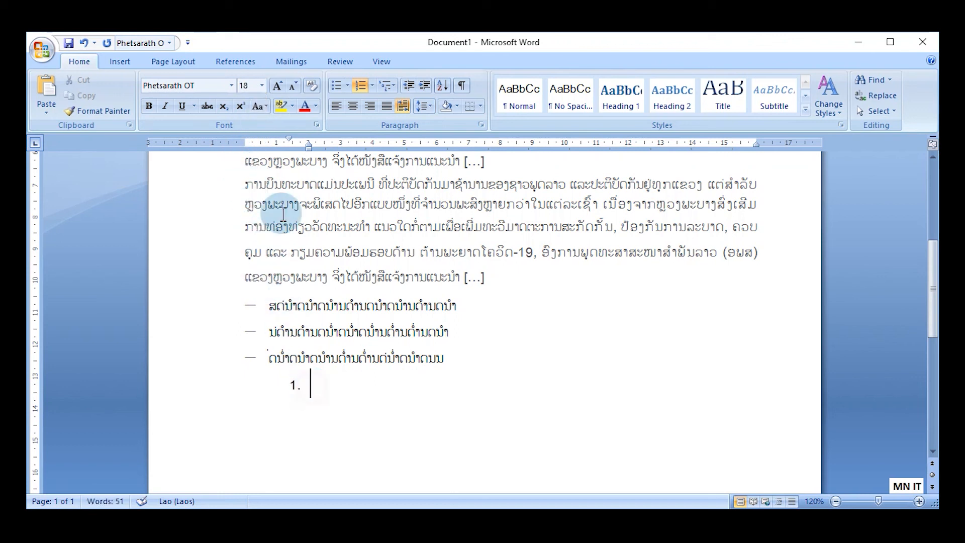
click(261, 86)
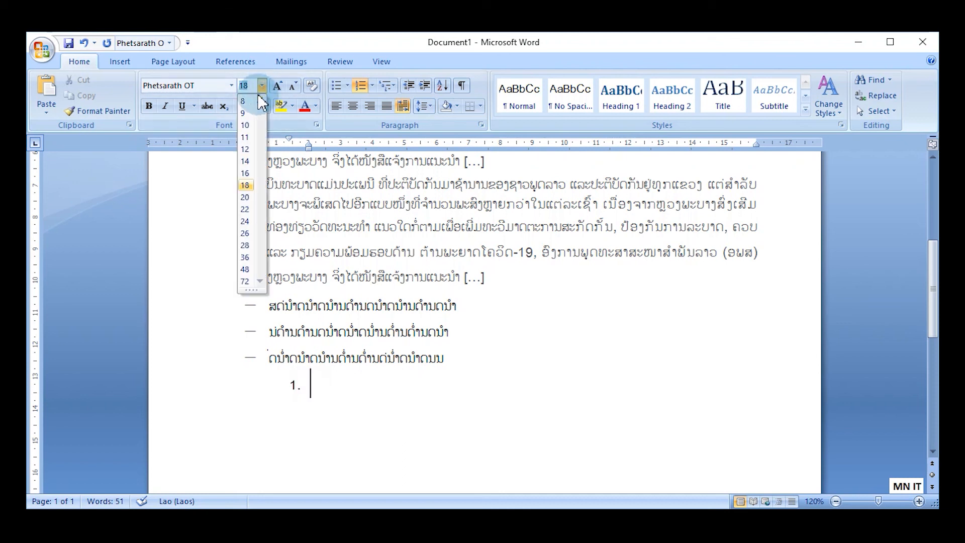
click(245, 148)
click(285, 387)
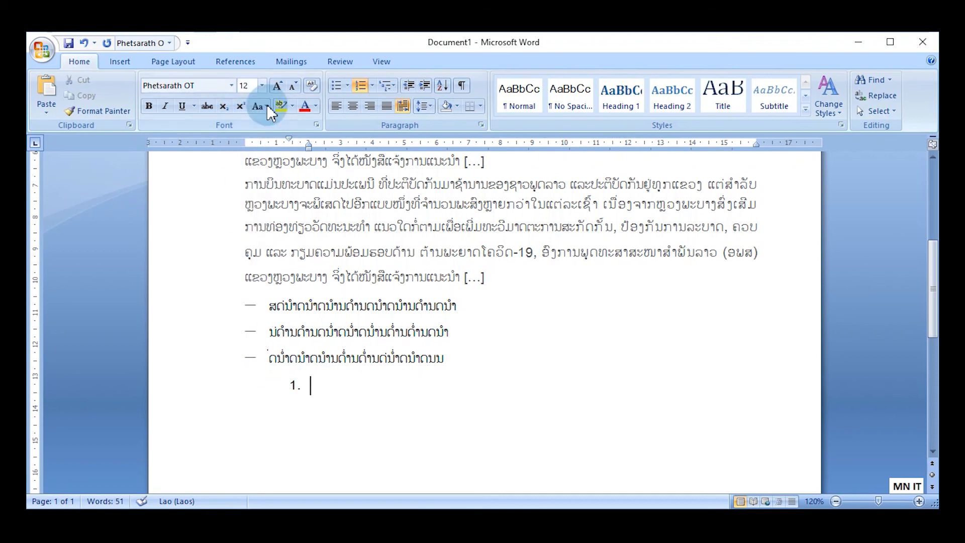
drag(287, 141, 245, 139)
drag(308, 142, 271, 152)
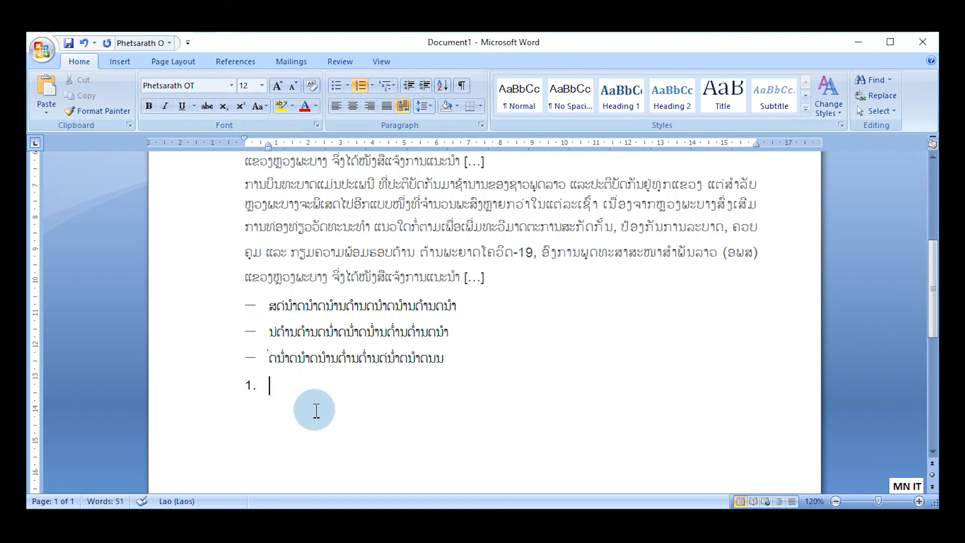
Fill three numbered list items with placeholder Lao text.
text(ດຢຳດຢຳດຢ້ານດ່ຳນດຢ່ຳດ່ຳ)
key(Return)
text(ຍນດ່ຳນດ່ຳດຍ່ຳຍດ)
text(້າຍດຍ່ຳ)
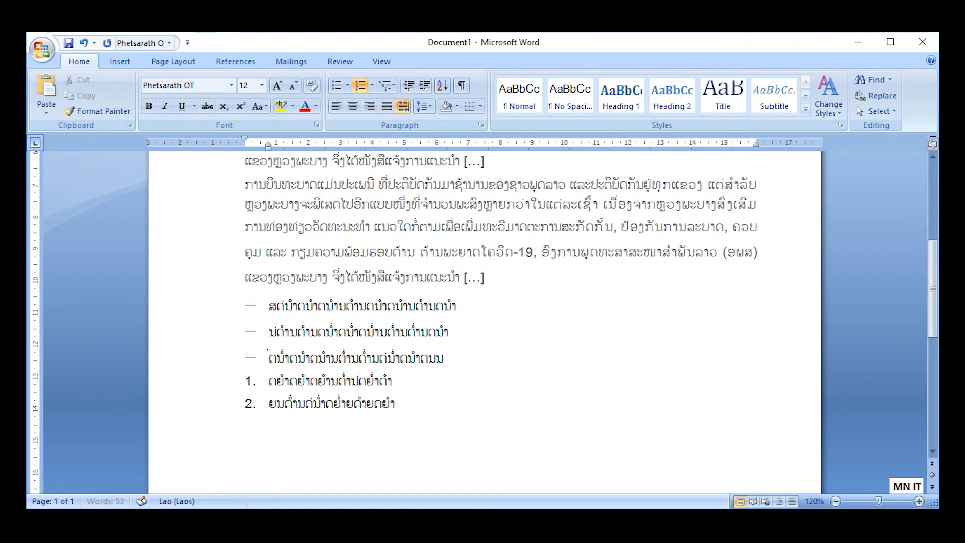
key(Return)
text(ຍນດ້າຍນດຍນ້ຳດຍນ້ຳດຍ້າຍດດ່ຍນ້ຳດ)
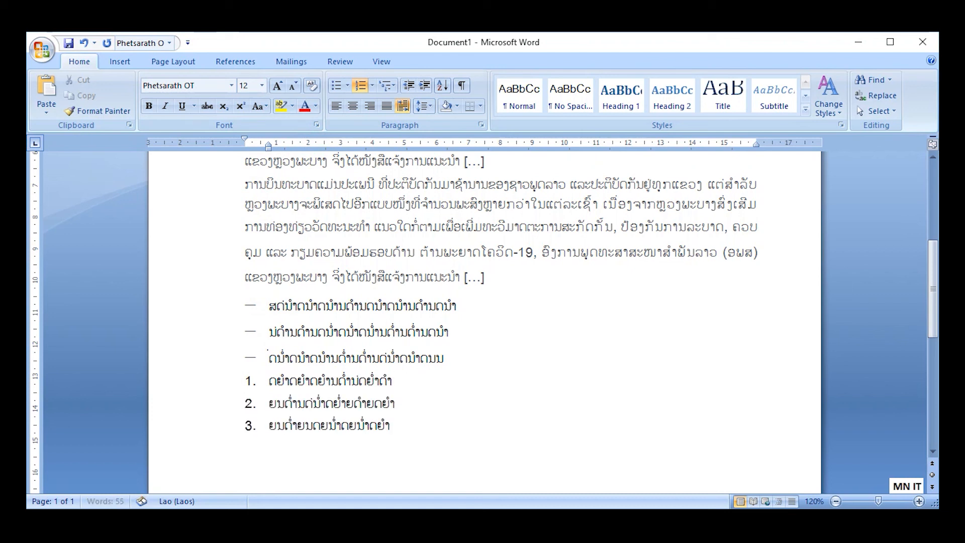